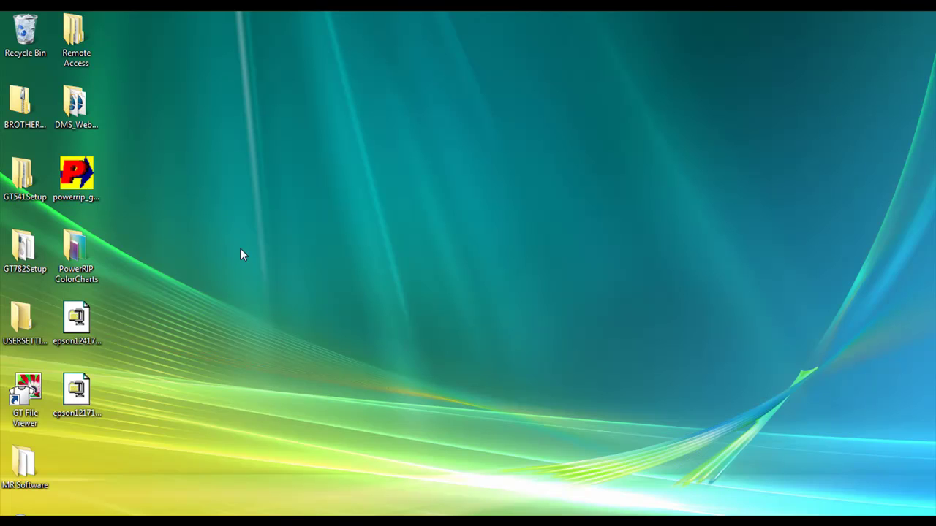
# Check which printers are installed in the Control Panel's Printers window, then minimize it
pyautogui.click(83, 190)
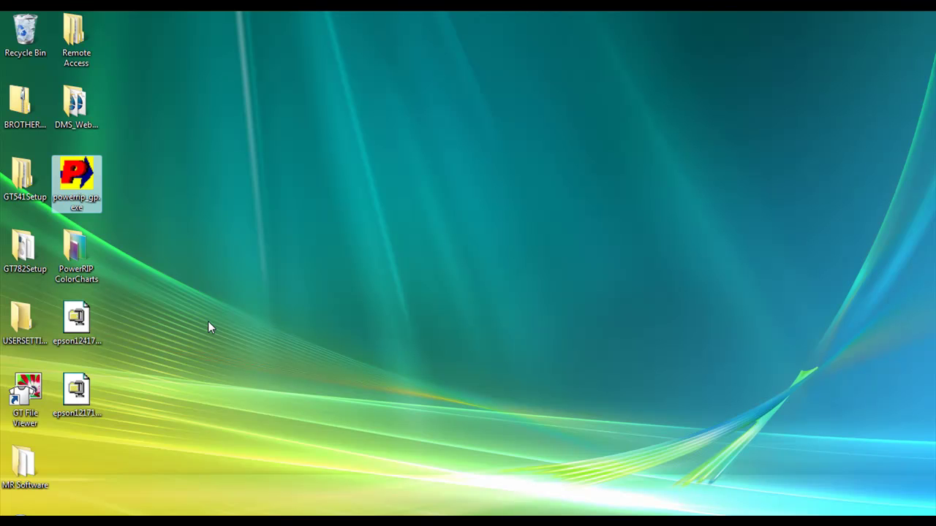
pyautogui.click(237, 466)
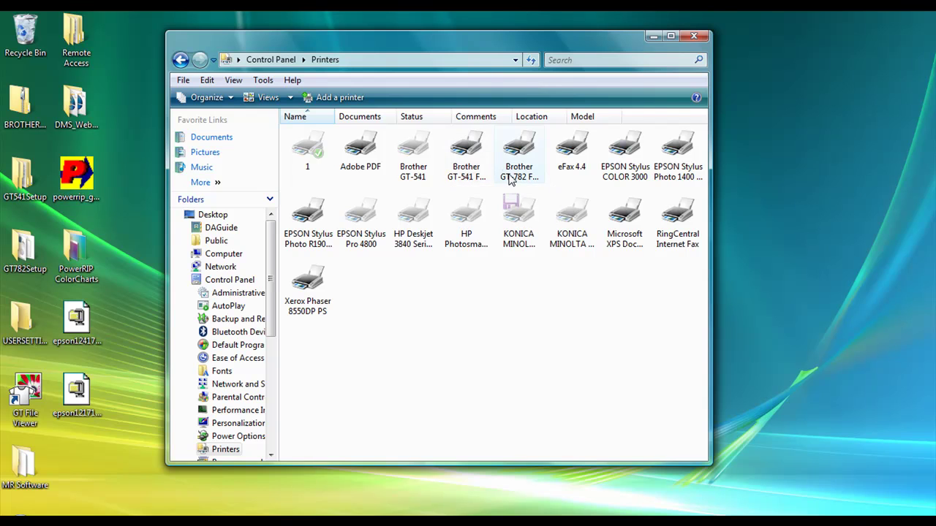
pyautogui.click(653, 36)
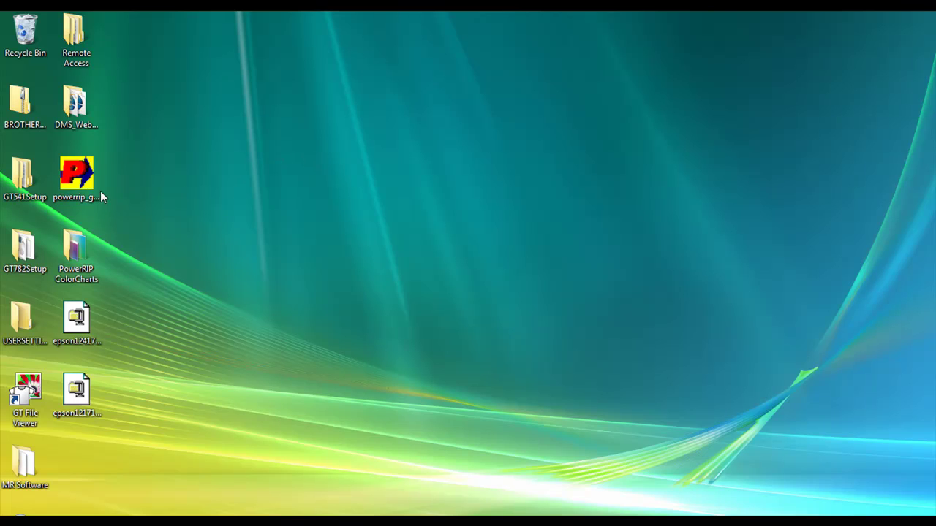
# Run powerrip_gp.exe despite the unverified publisher and unzip its files to the \PowerRIPGP_CD folder
pyautogui.doubleClick(82, 184)
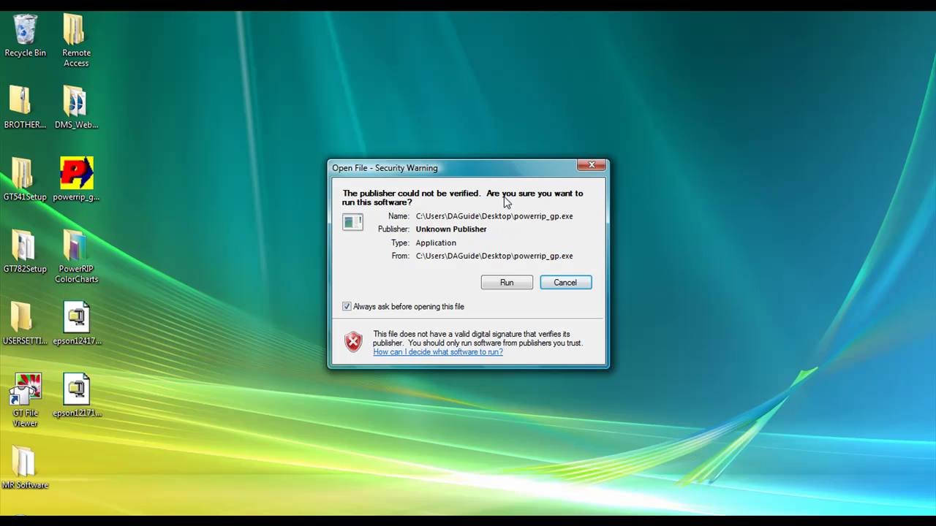
pyautogui.click(499, 284)
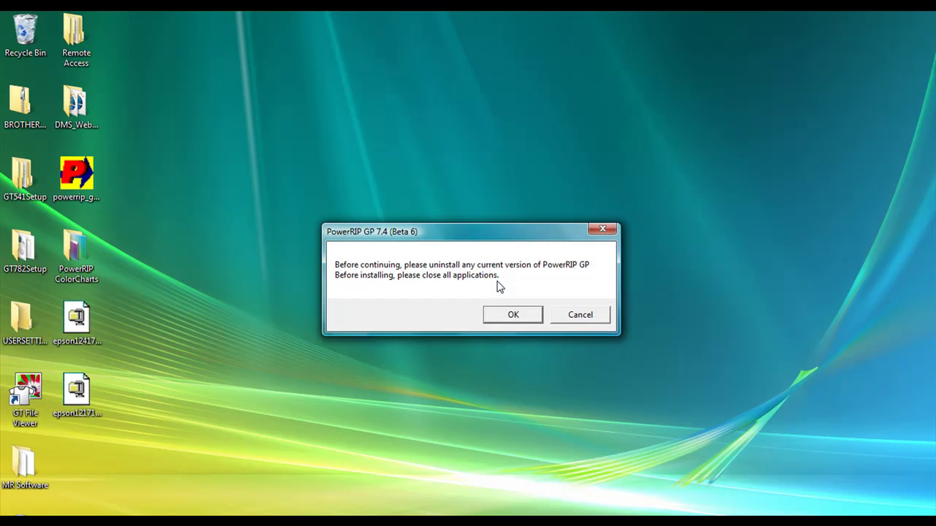
pyautogui.click(513, 316)
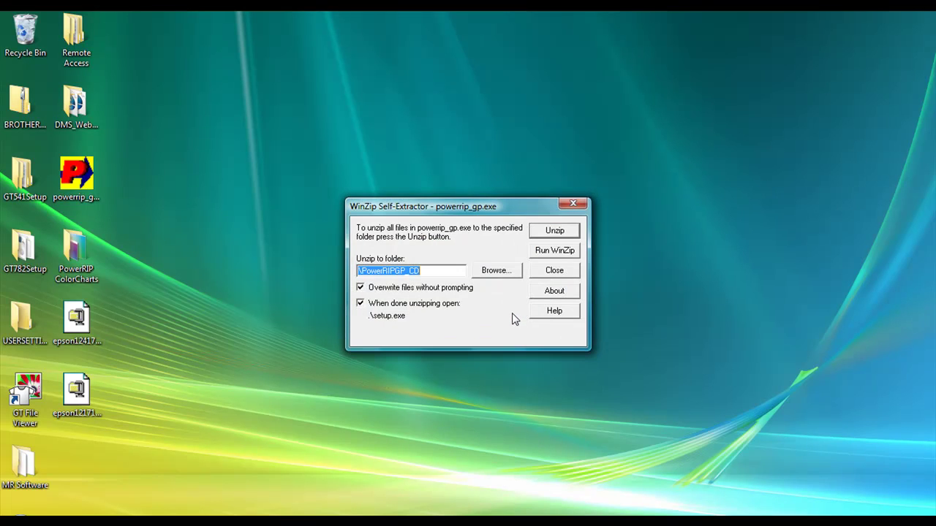
pyautogui.click(575, 230)
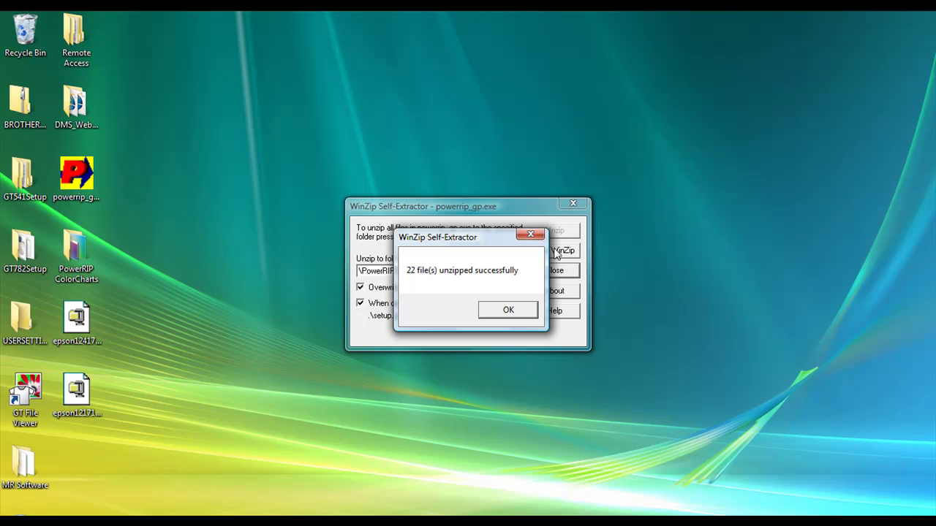
pyautogui.click(509, 310)
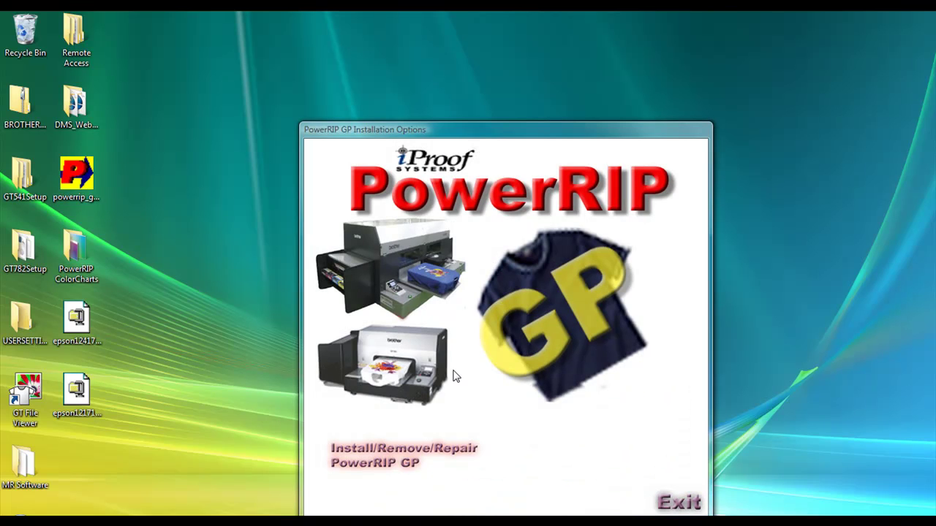
# Start the PowerRIP GP installation and accept the license agreement after scrolling through it
pyautogui.click(370, 452)
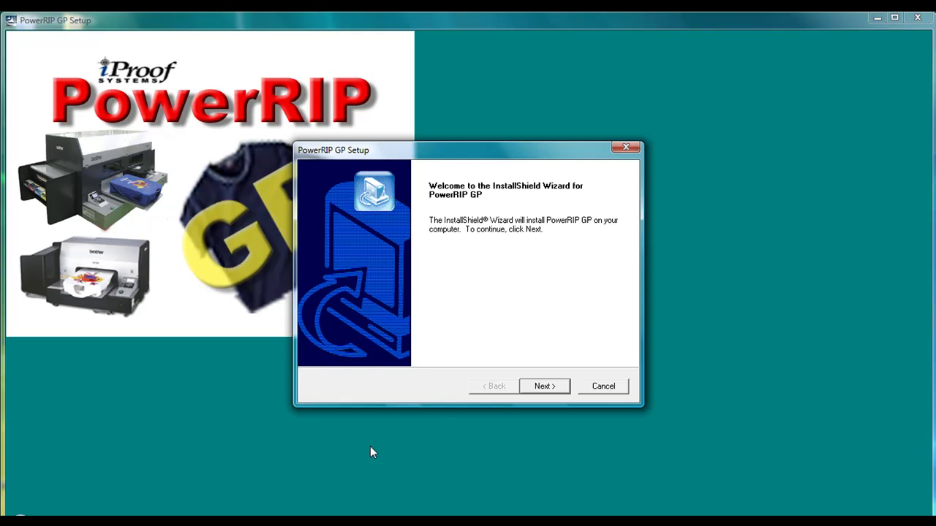
pyautogui.click(538, 386)
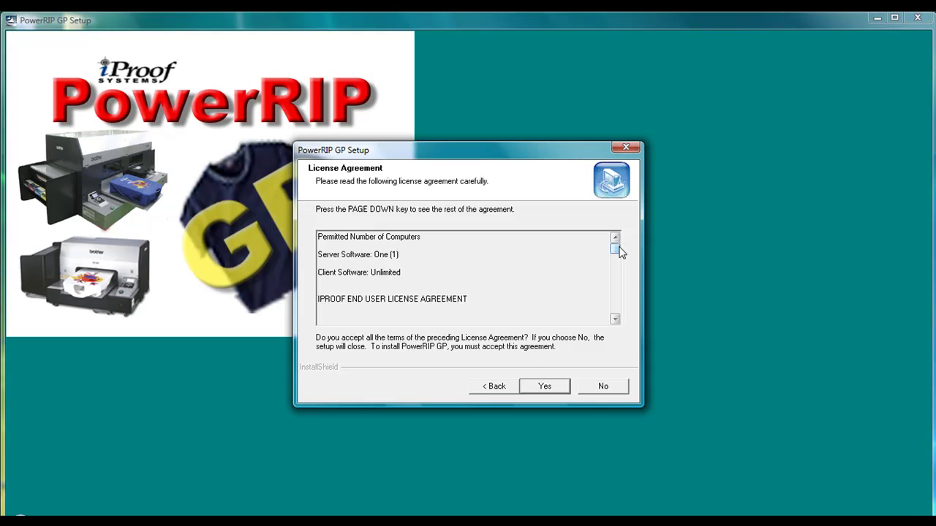
pyautogui.moveTo(619, 252); pyautogui.dragTo(618, 324)
pyautogui.click(560, 389)
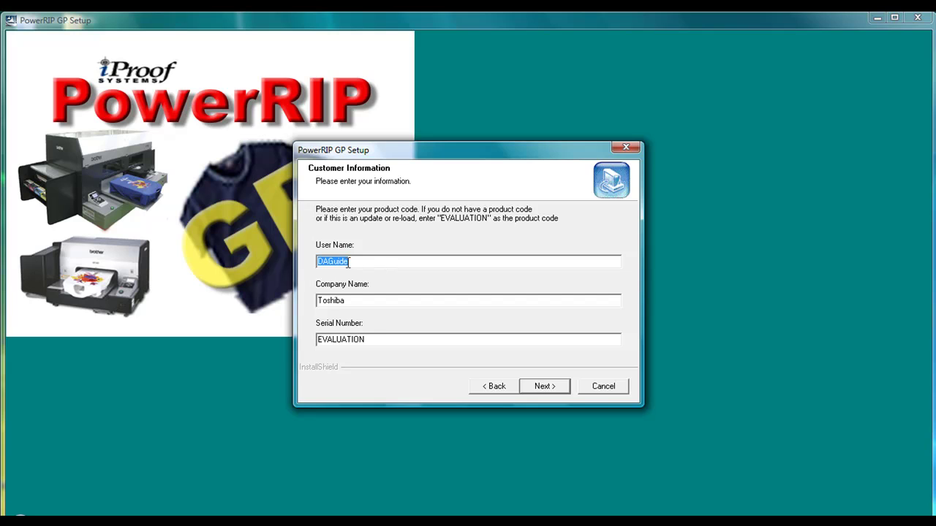
# Set the company name to Digital Marketing Solutions in the customer information and continue the setup
pyautogui.doubleClick(350, 300)
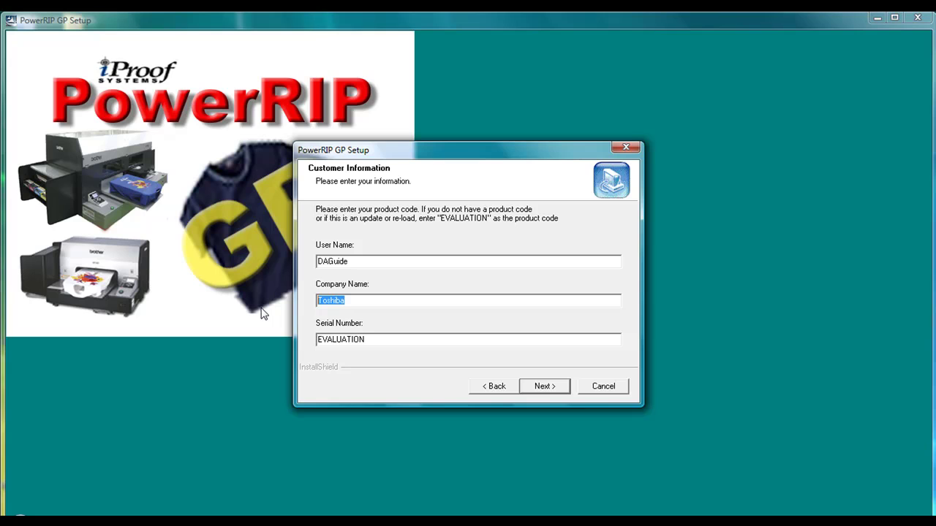
pyautogui.write('M')
pyautogui.press('BackSpace')
pyautogui.write('Digital Ma')
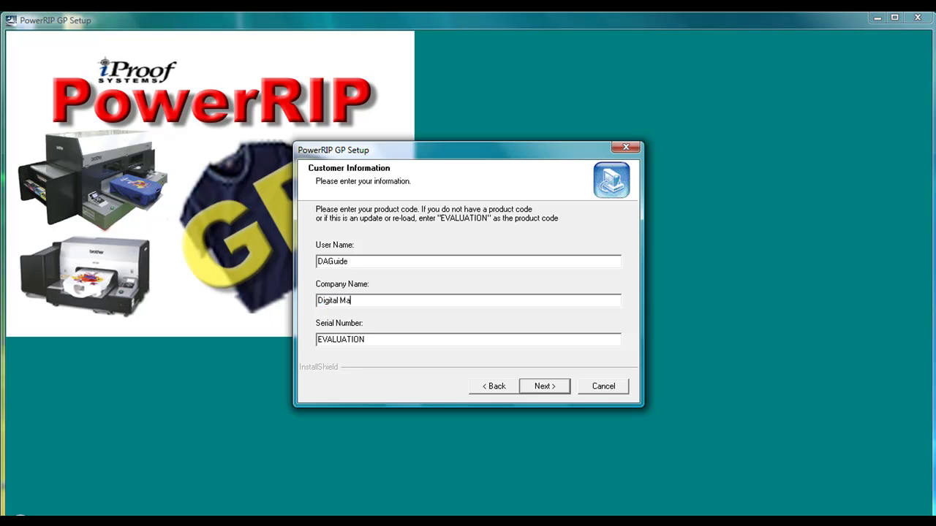
pyautogui.write('rketing Solutions')
pyautogui.click(538, 389)
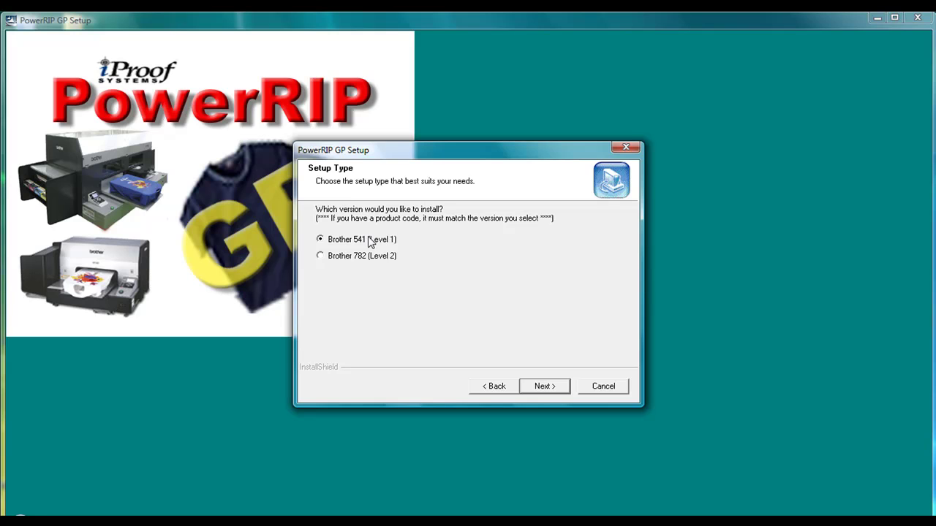
# Choose the Brother 782 (Level 2) version and add the Brother GT-541 and Brother GT-541 Polar Bear printer drivers
pyautogui.click(320, 258)
pyautogui.click(544, 389)
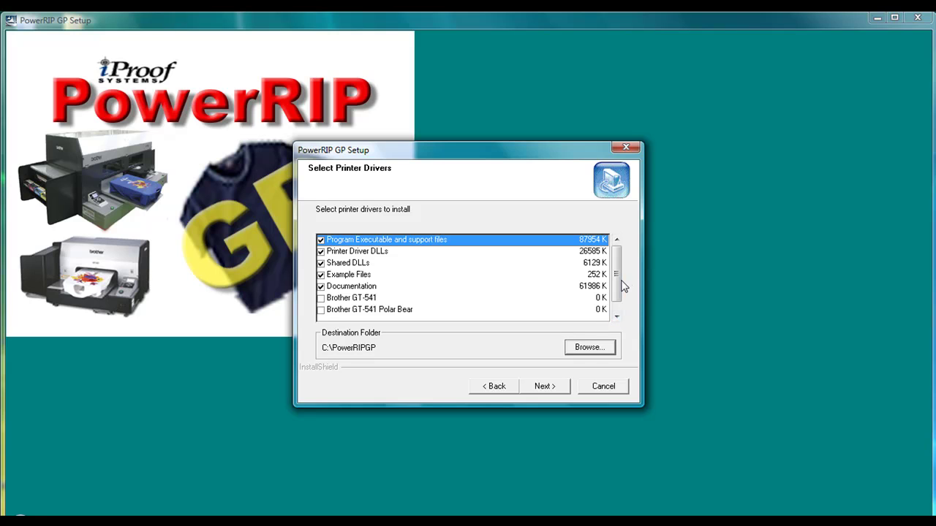
pyautogui.moveTo(623, 292); pyautogui.dragTo(620, 303)
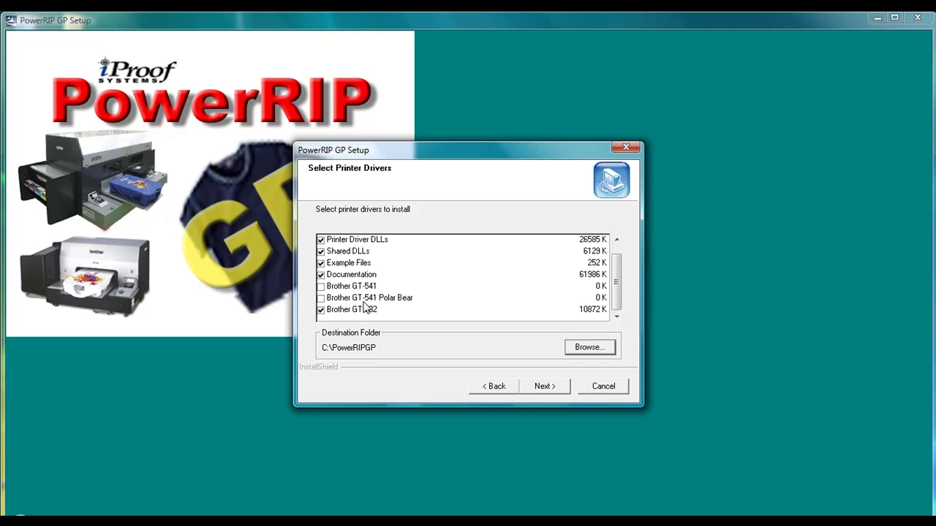
pyautogui.click(321, 288)
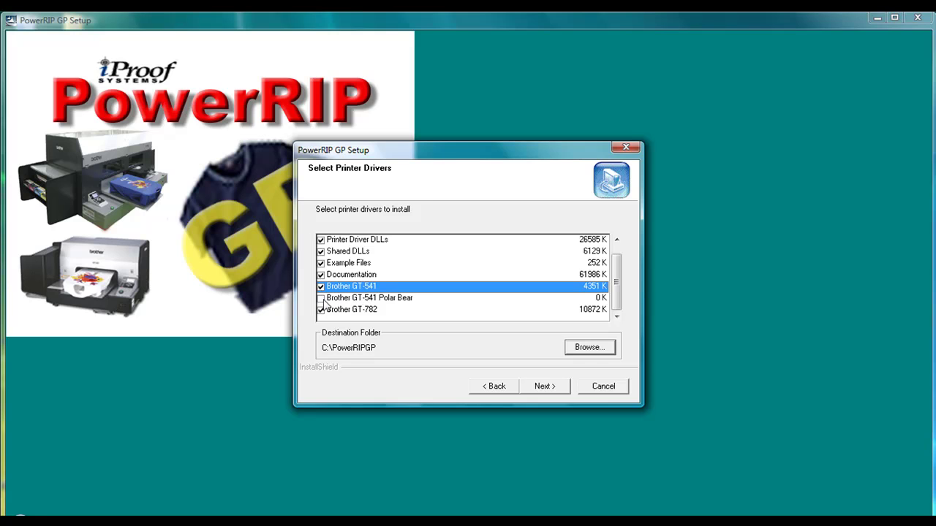
pyautogui.click(321, 299)
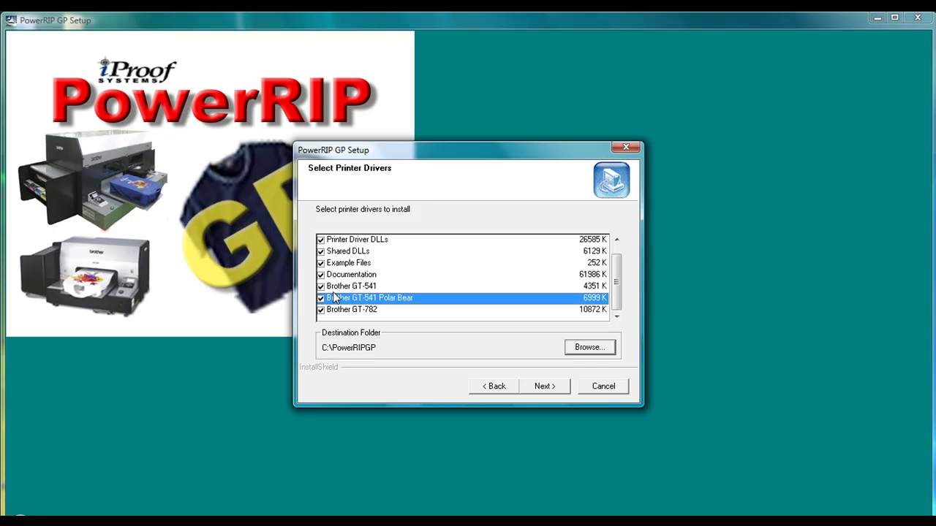
pyautogui.click(544, 387)
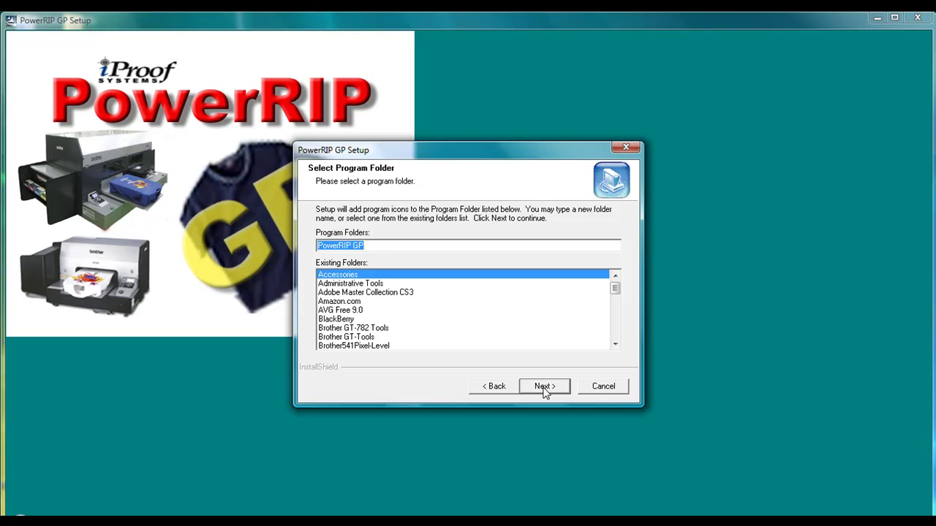
# Install into the PowerRIP GP program folder and create the Brother GT-541, PB-541 and GT-782 print queues
pyautogui.click(544, 387)
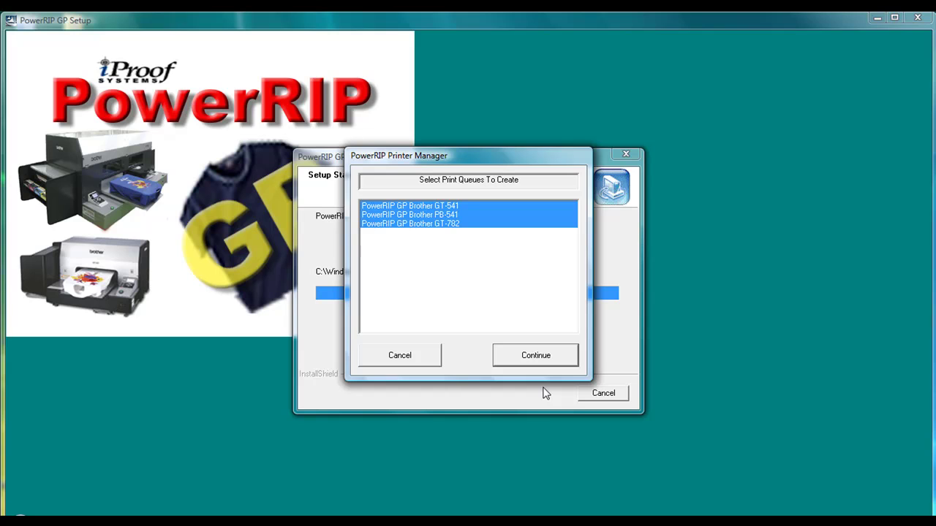
pyautogui.click(512, 364)
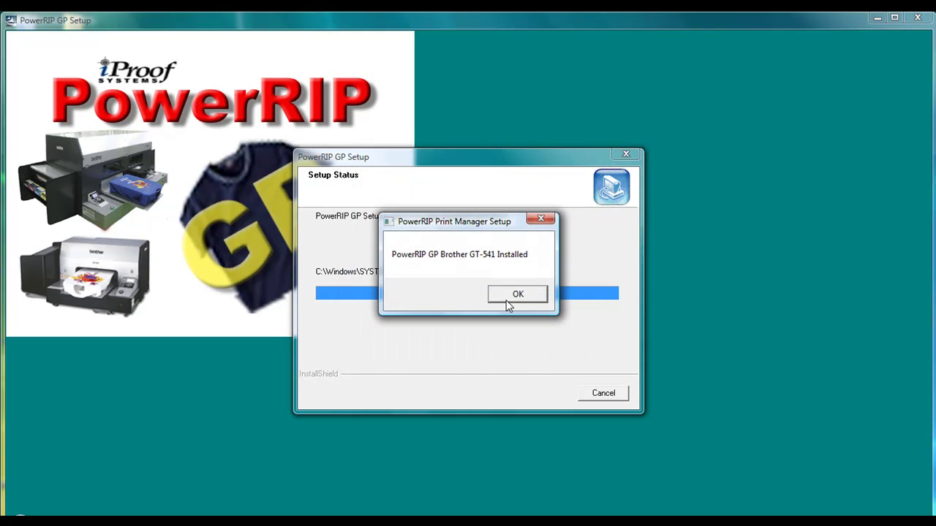
pyautogui.click(506, 300)
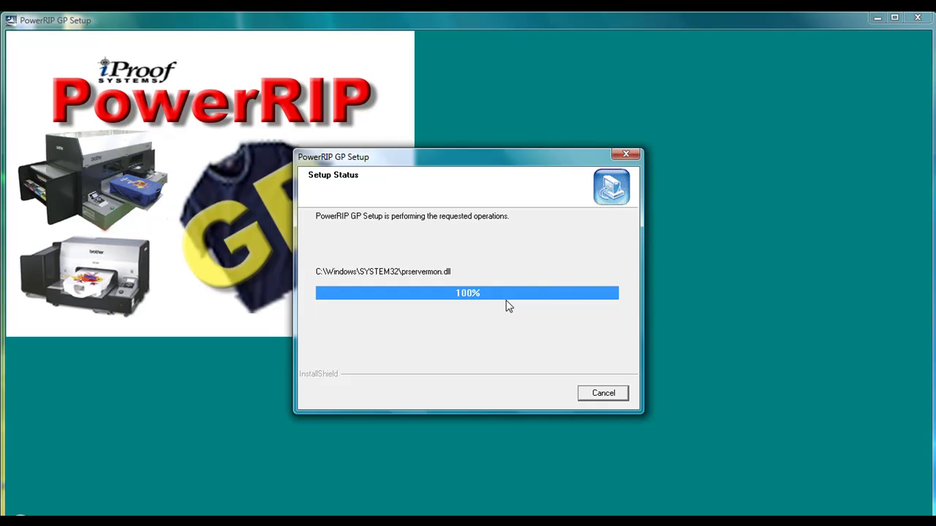
pyautogui.click(509, 300)
pyautogui.click(506, 300)
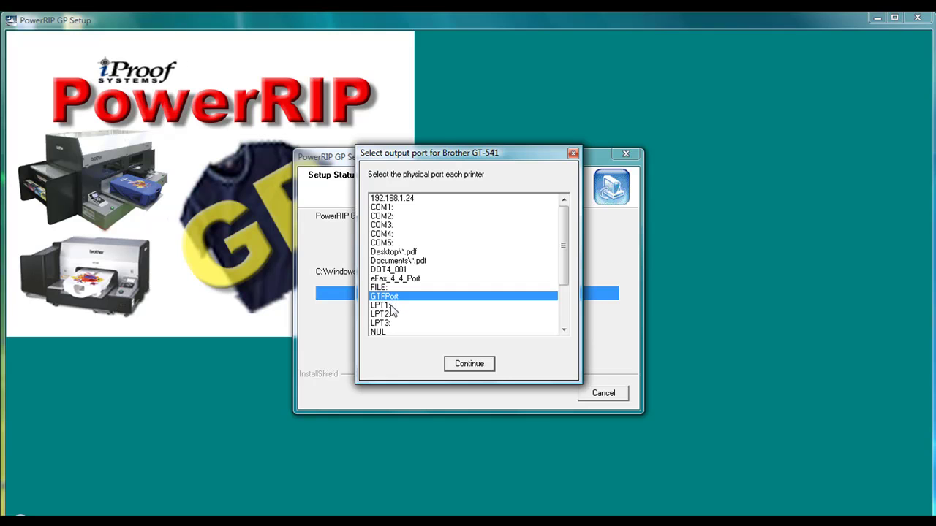
# Accept GTFPort as the output port for the Brother GT-541 and confirm the port selection that follows
pyautogui.click(472, 364)
pyautogui.click(485, 368)
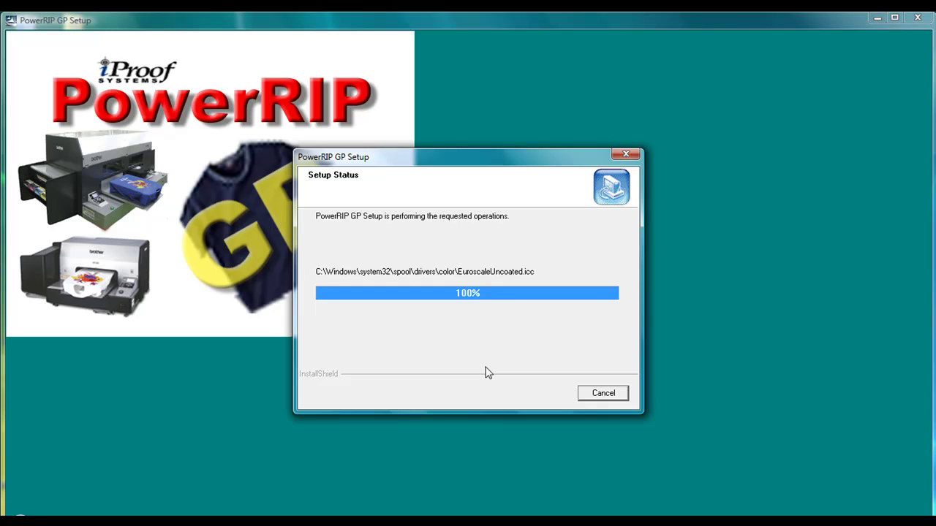